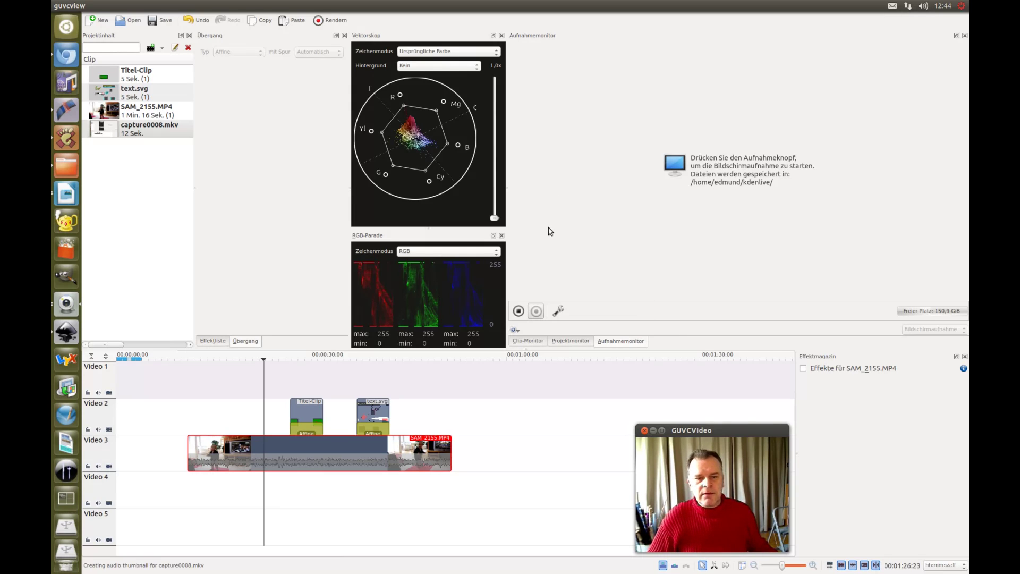
# Step: Play the home video in Kdenlive's project monitor from about 14 seconds
pyautogui.click(532, 343)
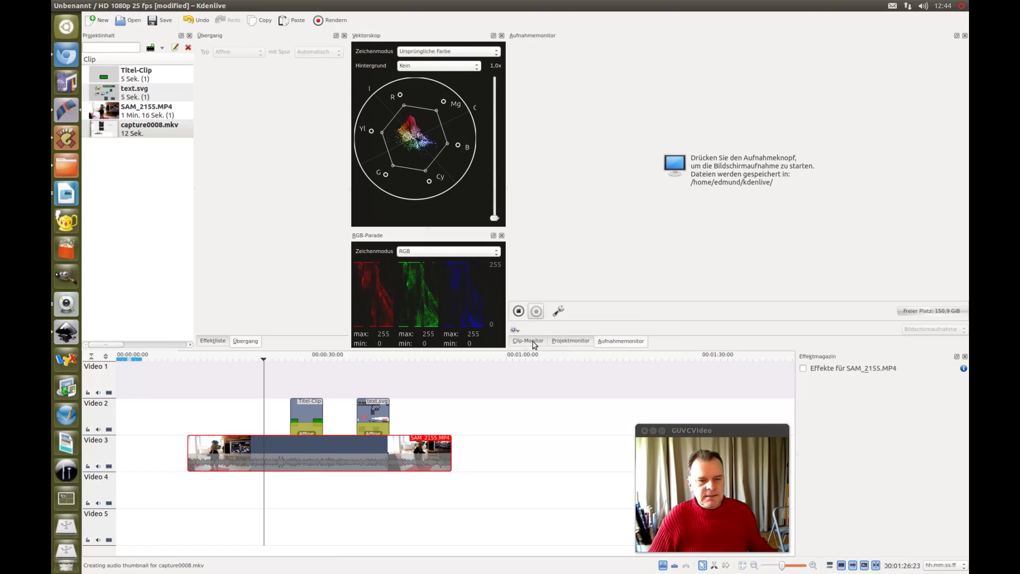
pyautogui.click(565, 344)
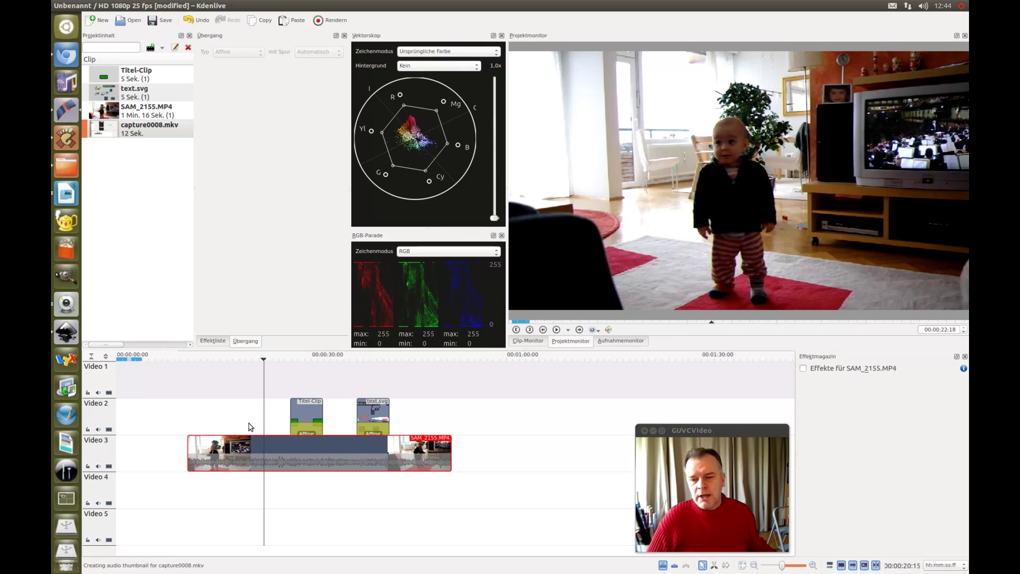
pyautogui.click(214, 368)
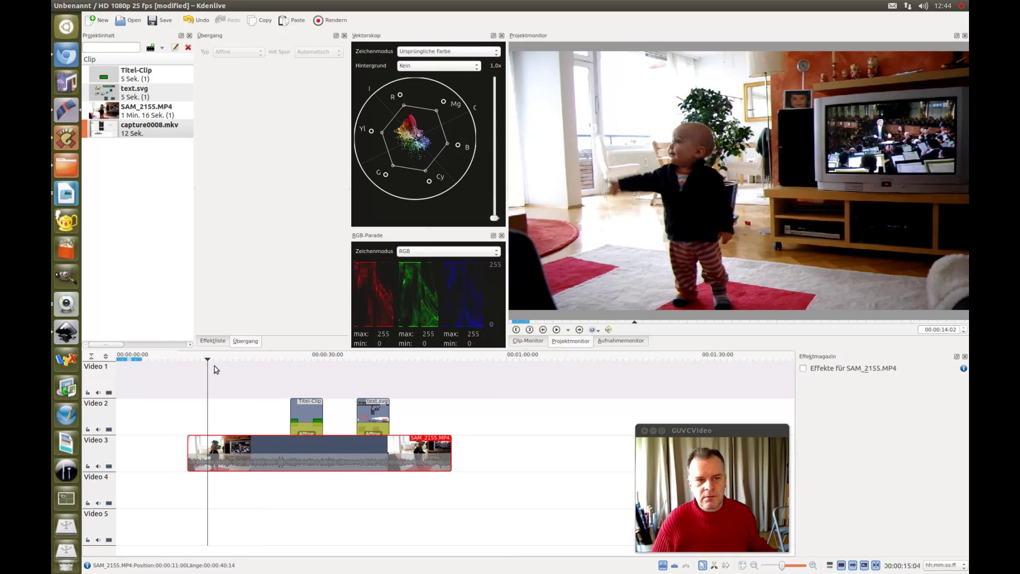
pyautogui.press('space')
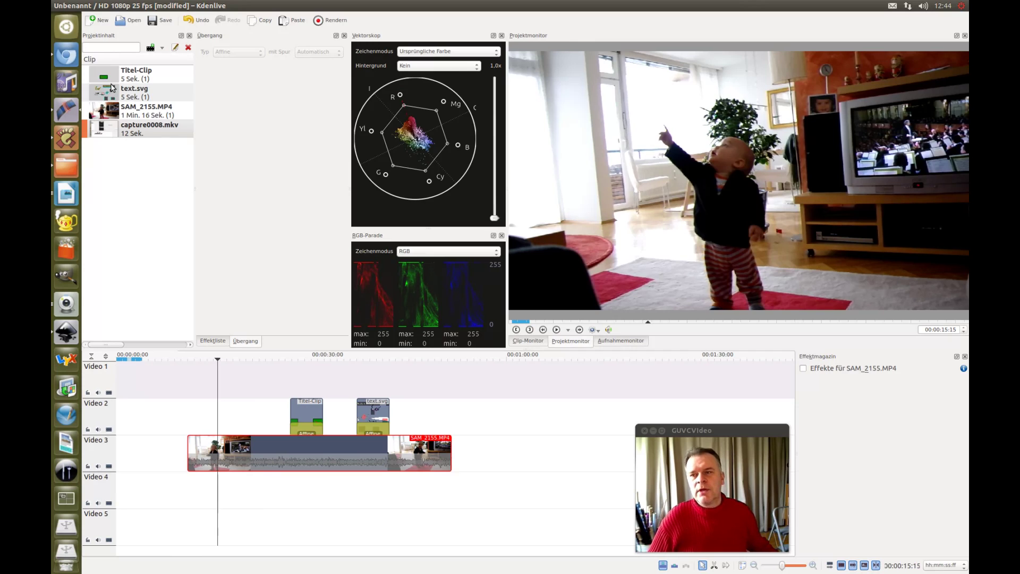
# Step: Open Titel-Clip in the title editor and select its green rectangle and Text item
pyautogui.click(108, 72)
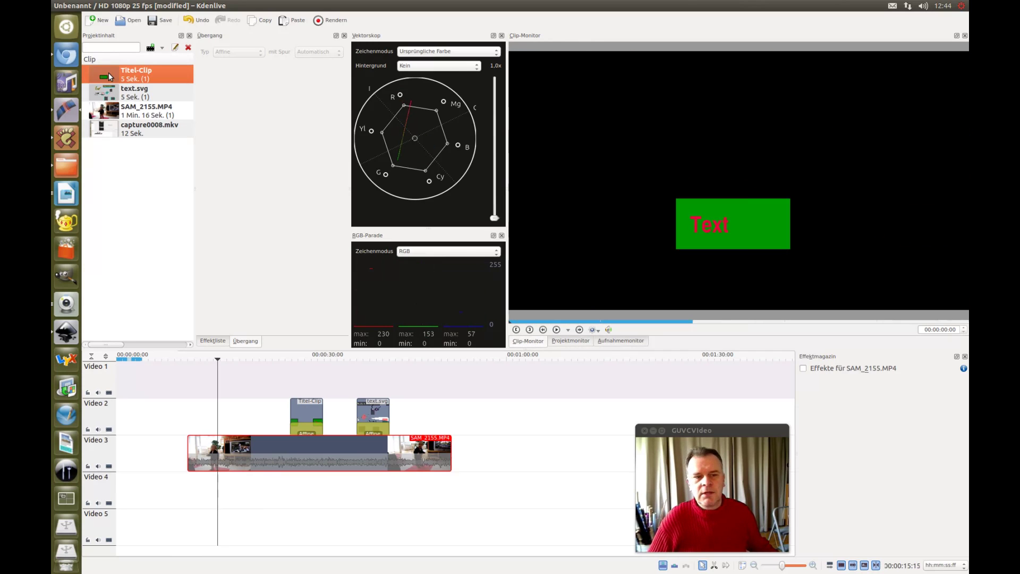
pyautogui.doubleClick(108, 72)
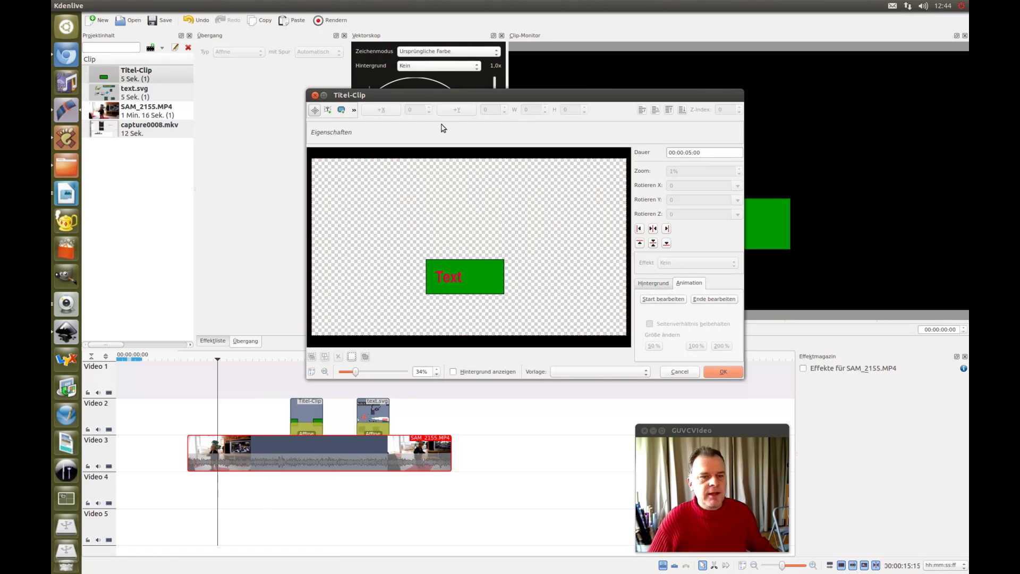
pyautogui.moveTo(486, 273); pyautogui.dragTo(483, 271)
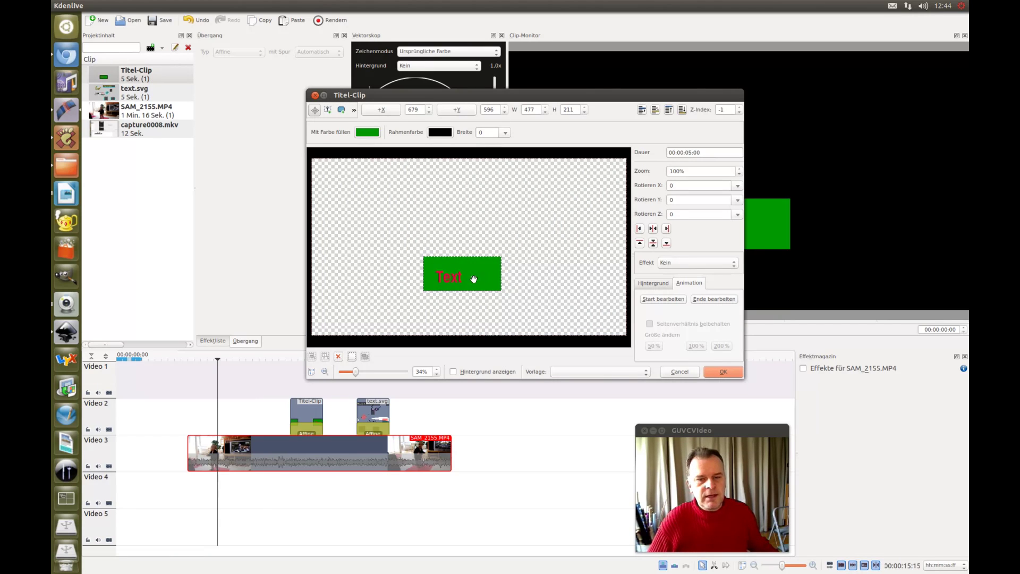
pyautogui.click(456, 278)
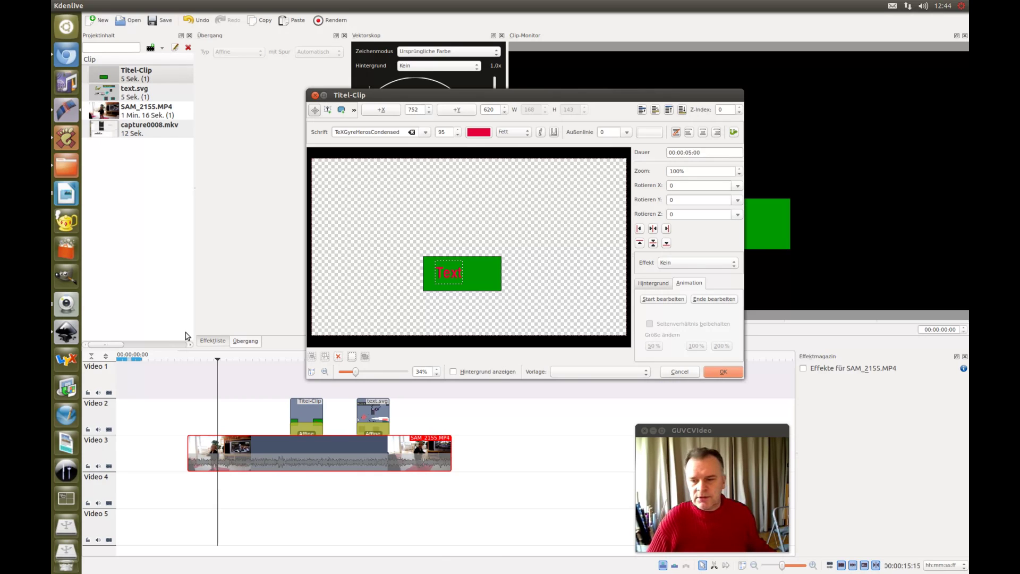
# Step: Bring the text.svg drawing to the front in Inkscape
pyautogui.click(65, 335)
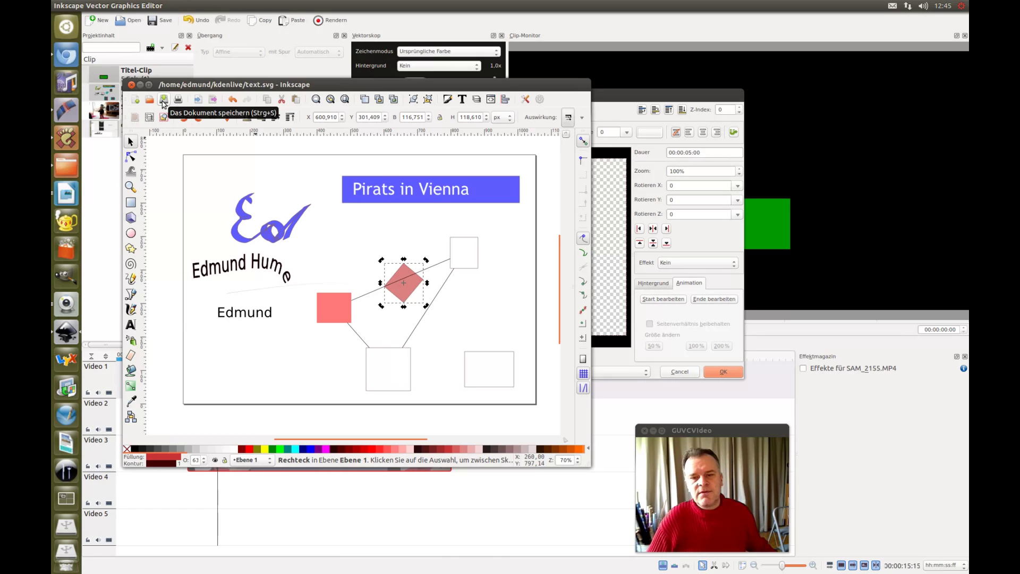
# Step: Save text.svg in Inkscape, move its window aside and return to Kdenlive's title editor
pyautogui.click(164, 102)
pyautogui.moveTo(178, 83); pyautogui.dragTo(222, 146)
pyautogui.click(120, 168)
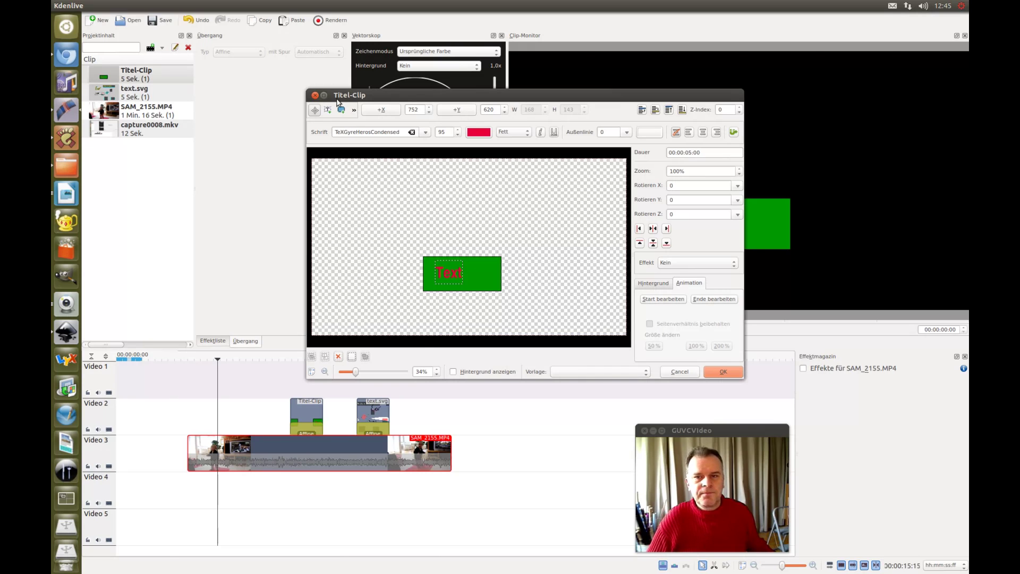
# Step: Close the title editor with OK and preview text.svg's 'Pirats in Vienna' banner in the clip monitor
pyautogui.click(722, 372)
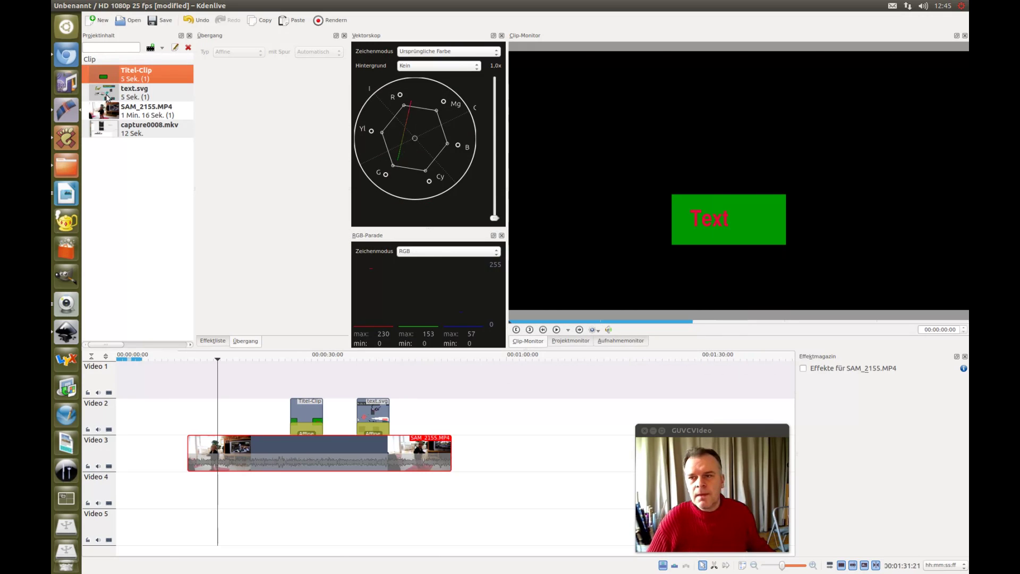
pyautogui.click(109, 95)
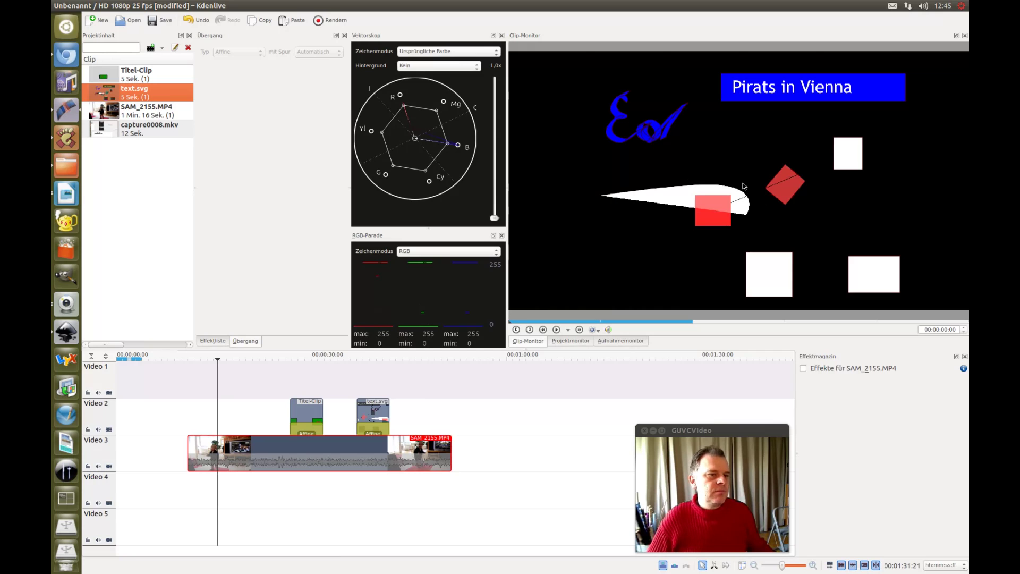
pyautogui.click(70, 333)
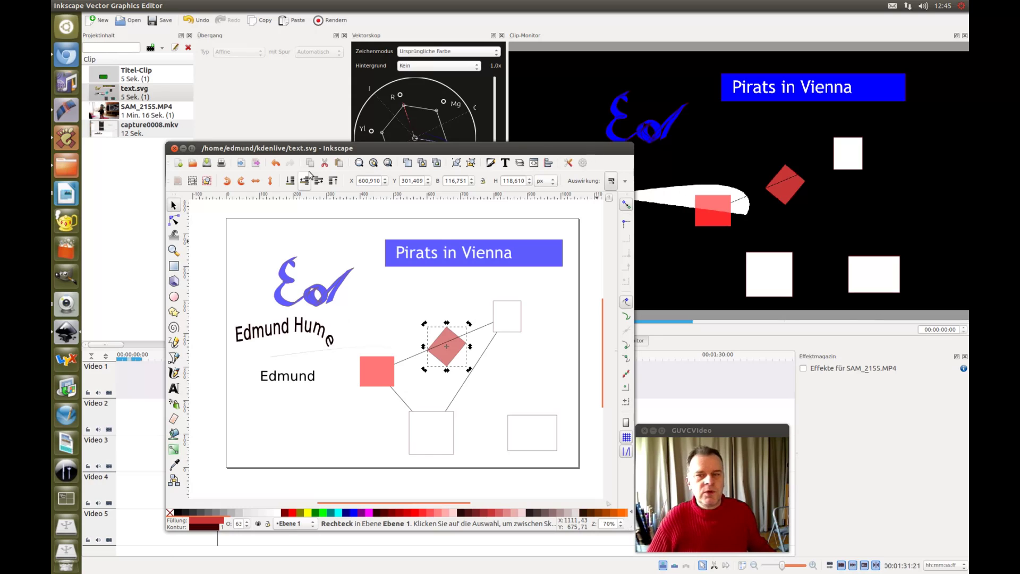
pyautogui.click(693, 146)
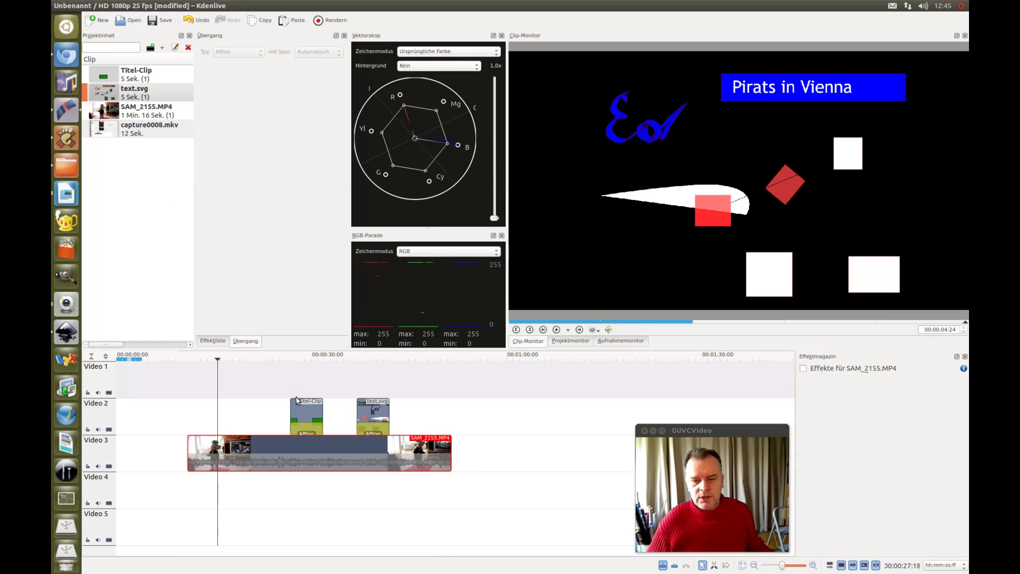
# Step: Show the project video at about 38 seconds where the text.svg overlay appears
pyautogui.click(300, 363)
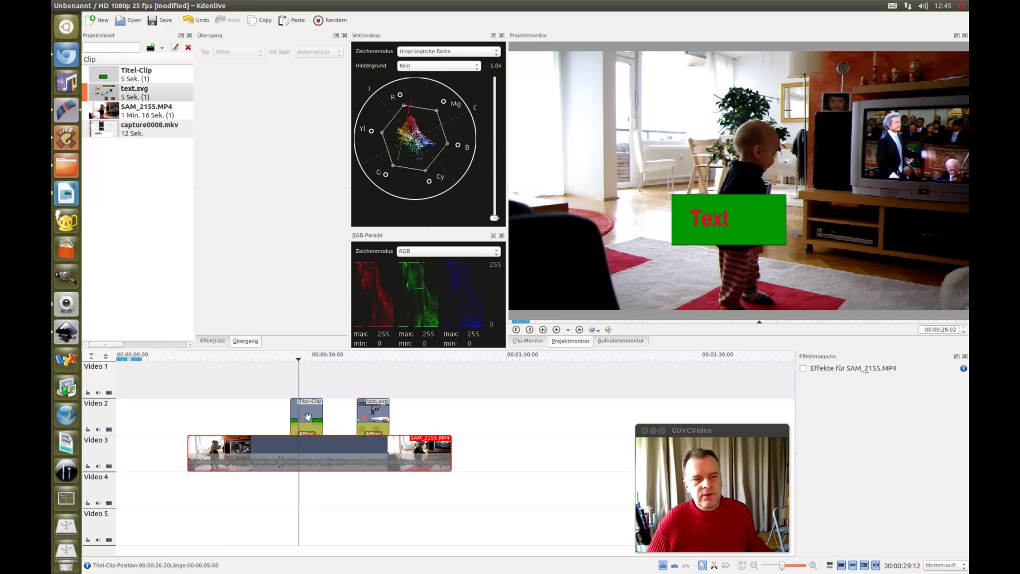
pyautogui.click(363, 361)
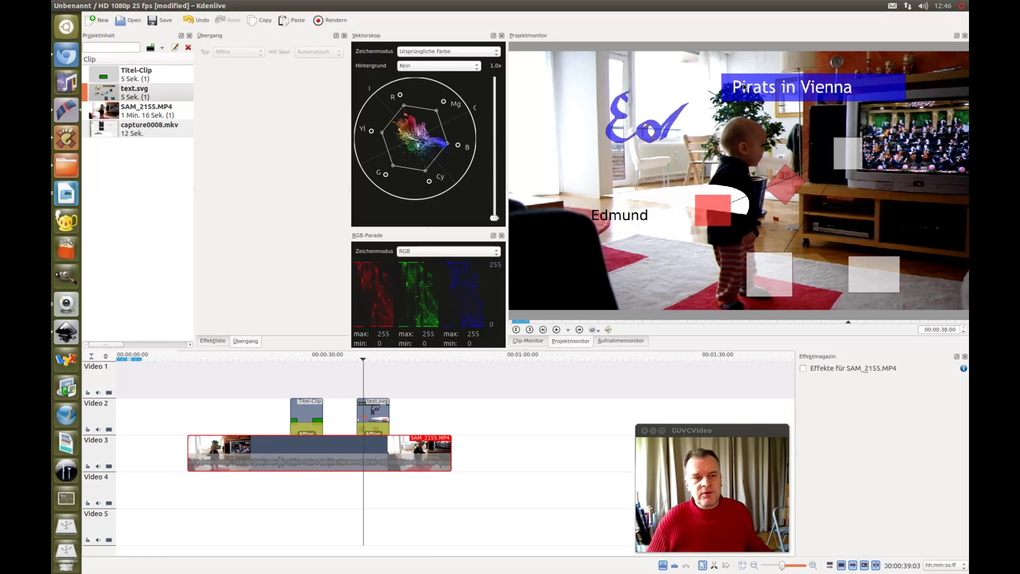
# Step: Fill the 'Pirats in Vienna' banner dark red in Inkscape, save, and return to Kdenlive
pyautogui.click(66, 335)
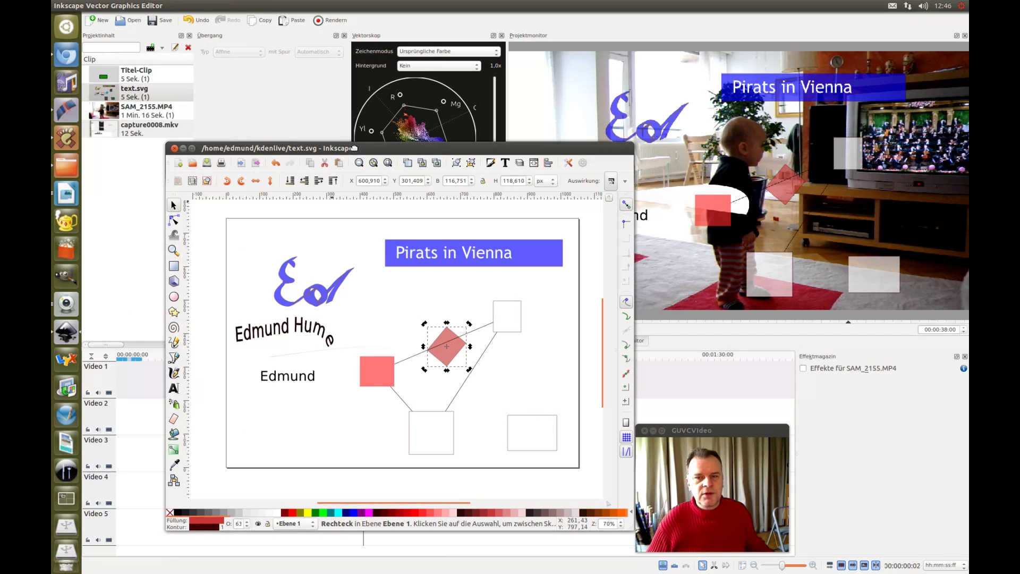
pyautogui.moveTo(355, 148); pyautogui.dragTo(344, 90)
pyautogui.click(526, 189)
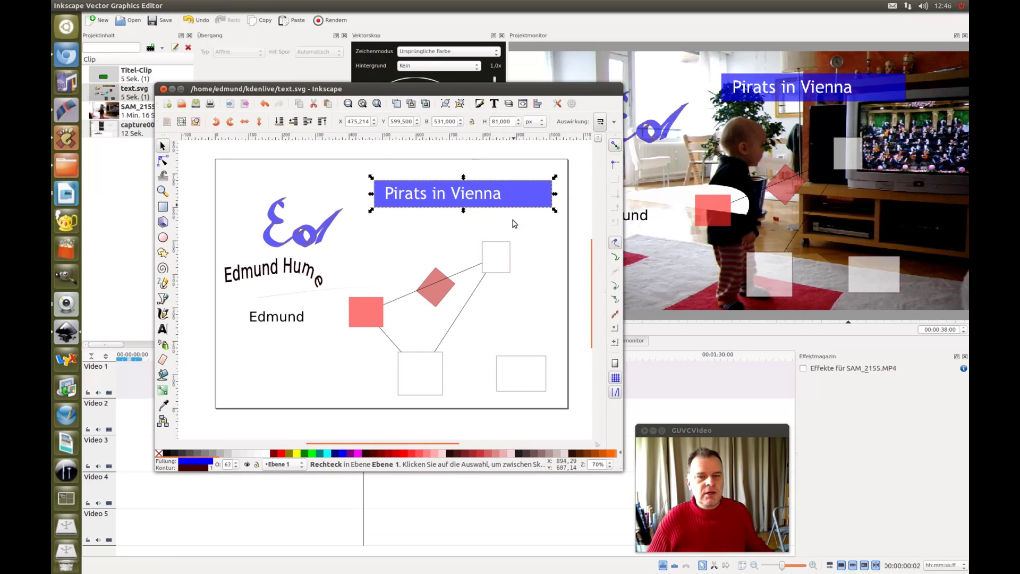
pyautogui.click(296, 453)
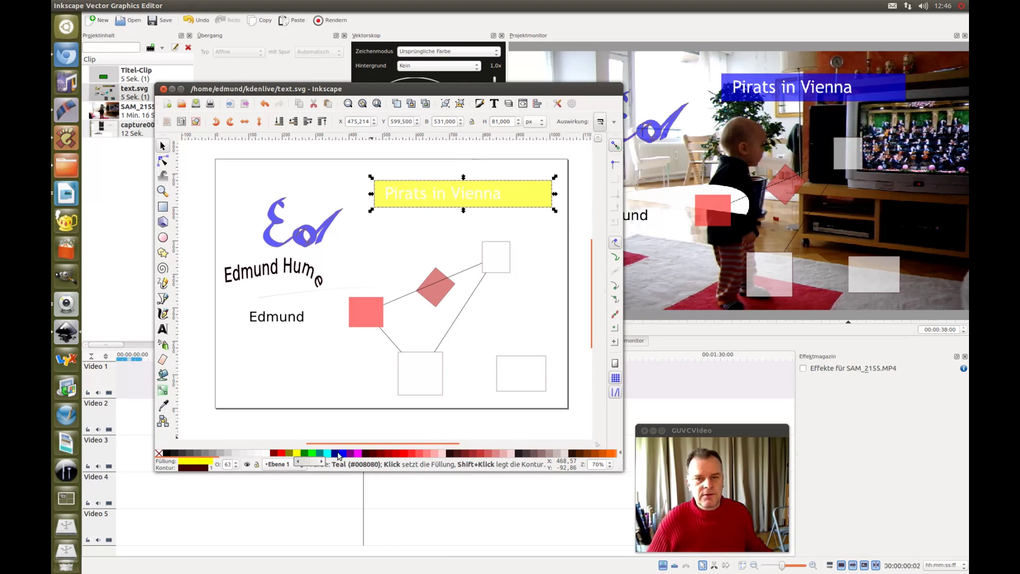
pyautogui.click(475, 454)
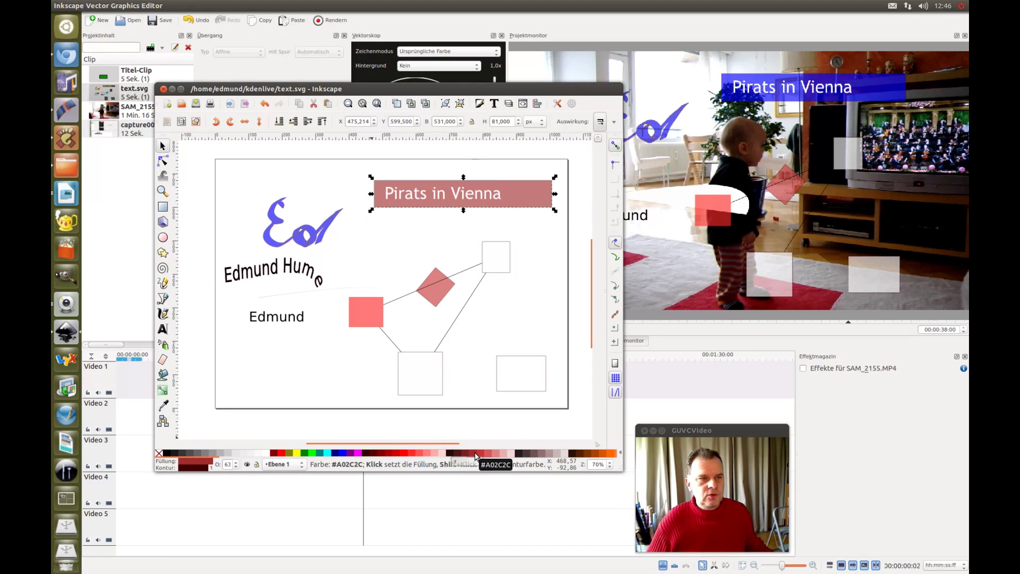
pyautogui.click(196, 106)
pyautogui.click(513, 44)
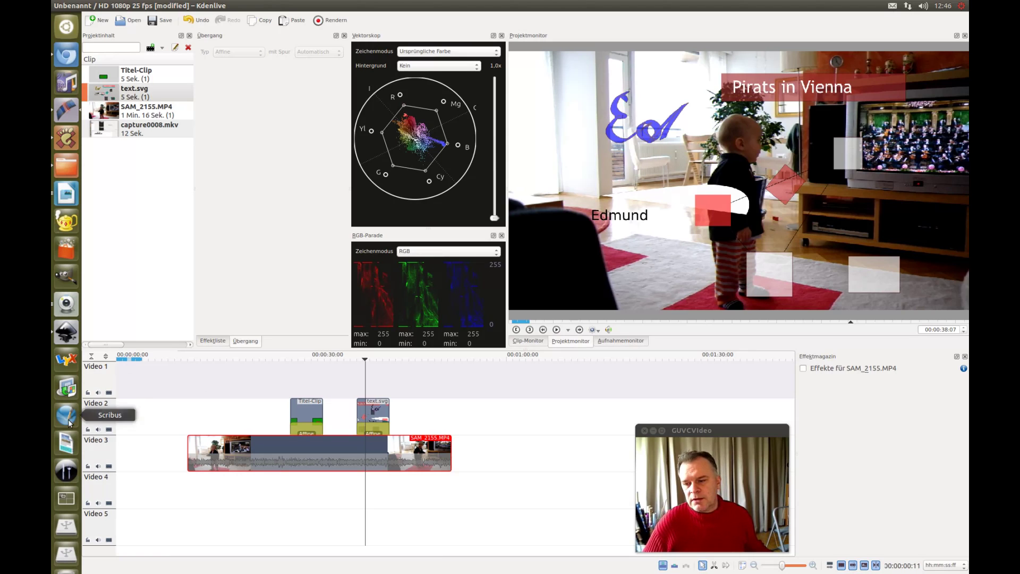
# Step: Reposition the Inkscape window, then open Titel-Clip in Kdenlive's title editor
pyautogui.click(66, 330)
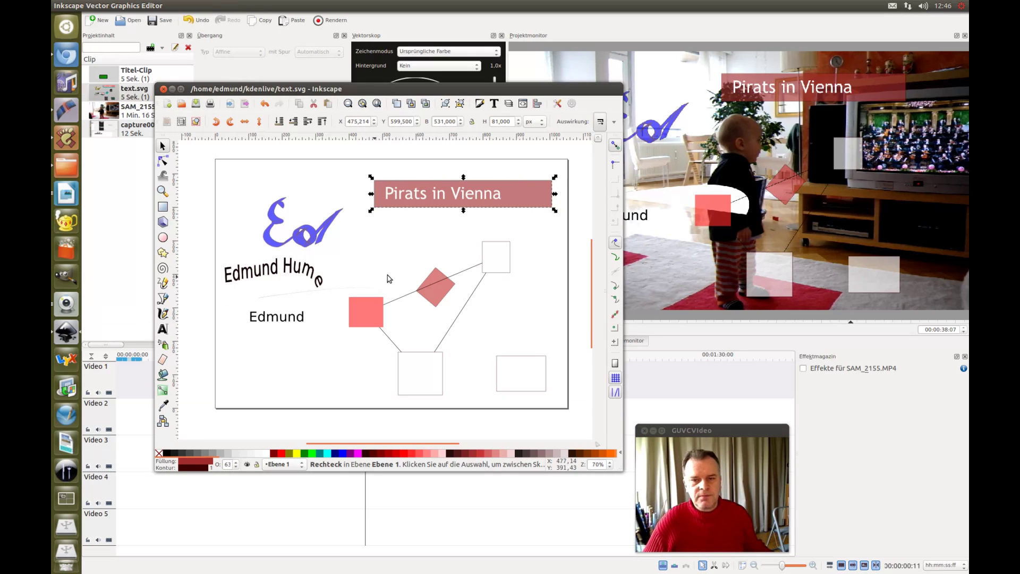
pyautogui.moveTo(432, 91); pyautogui.dragTo(417, 112)
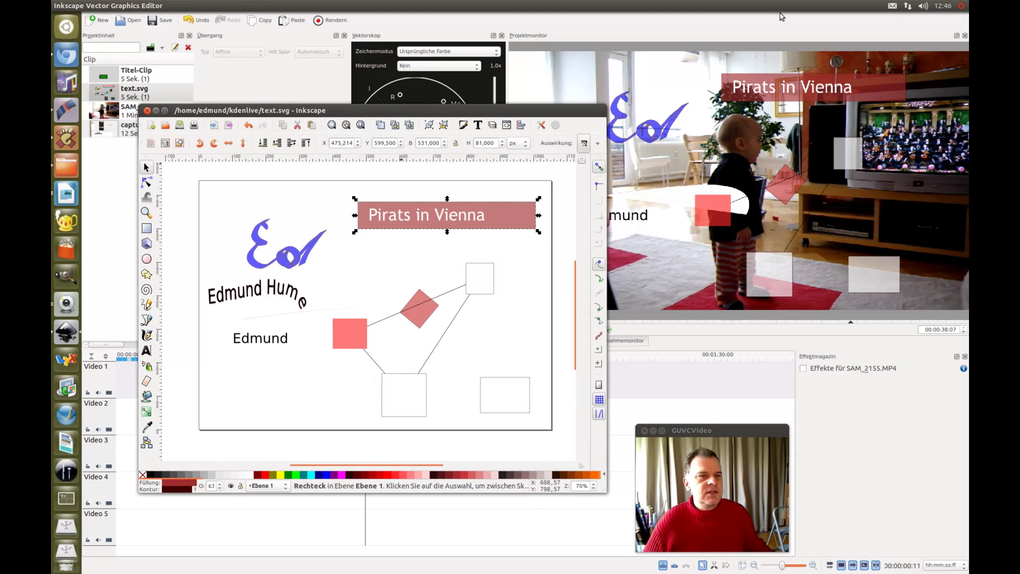
pyautogui.click(743, 175)
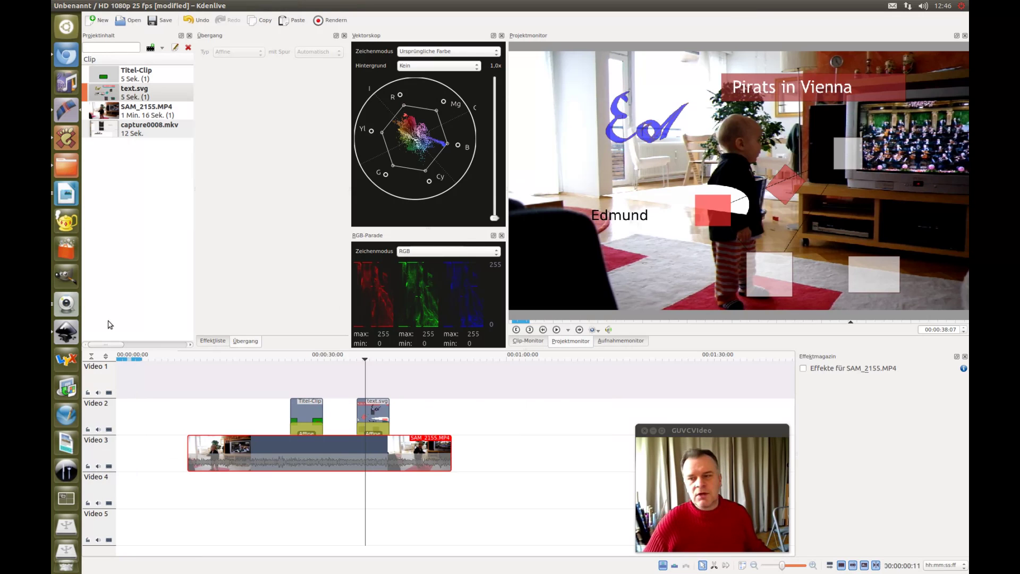
pyautogui.click(67, 331)
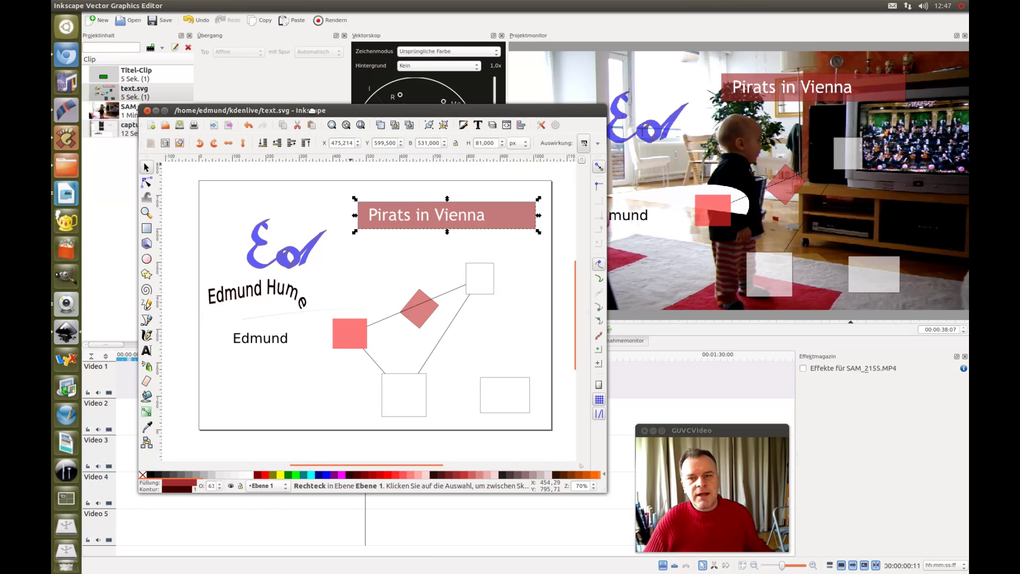
pyautogui.moveTo(312, 111); pyautogui.dragTo(366, 72)
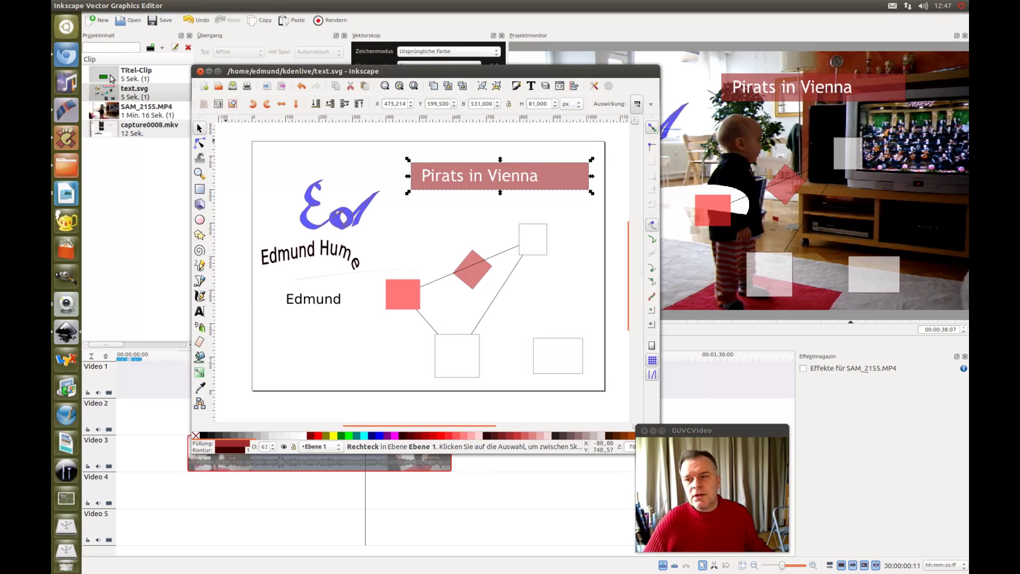
pyautogui.doubleClick(110, 77)
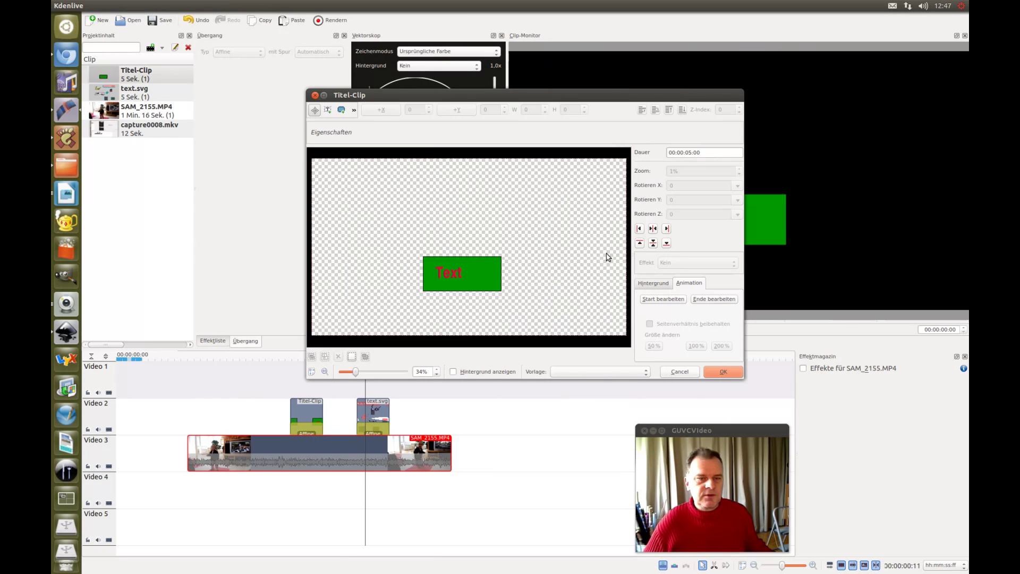
# Step: Close the title editor with OK and bring text.svg's brownish banner up in Inkscape
pyautogui.click(717, 375)
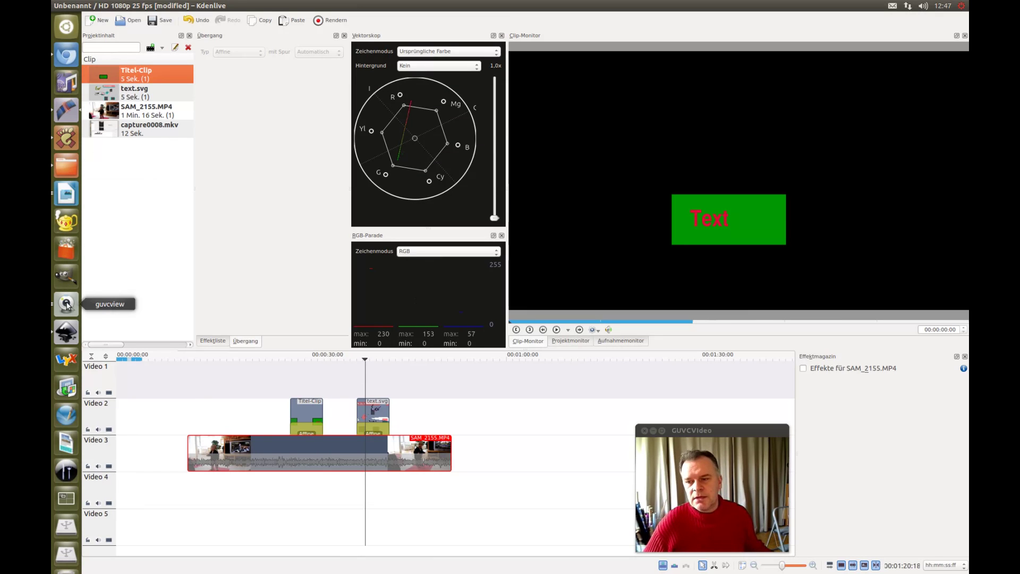
pyautogui.click(67, 332)
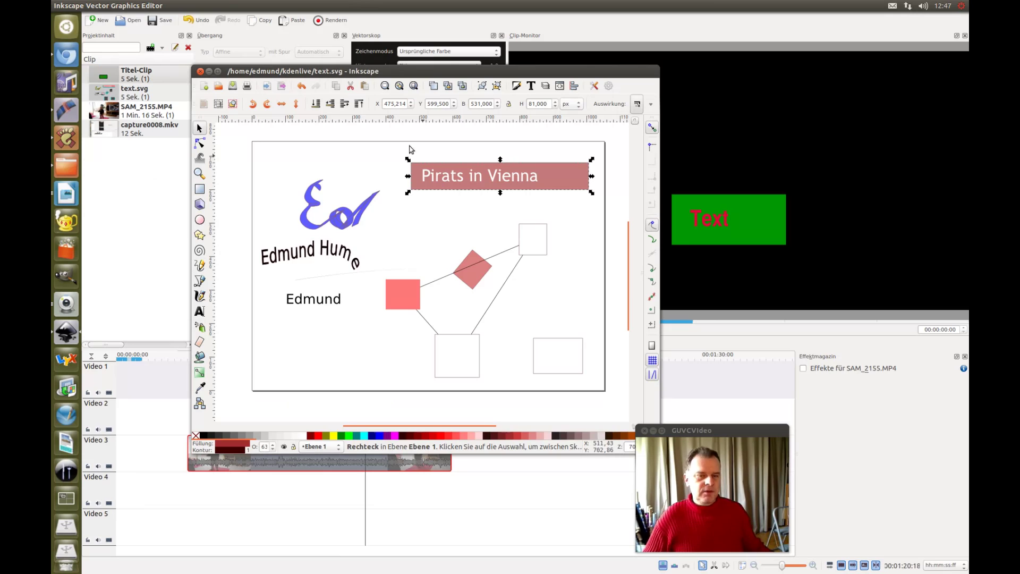